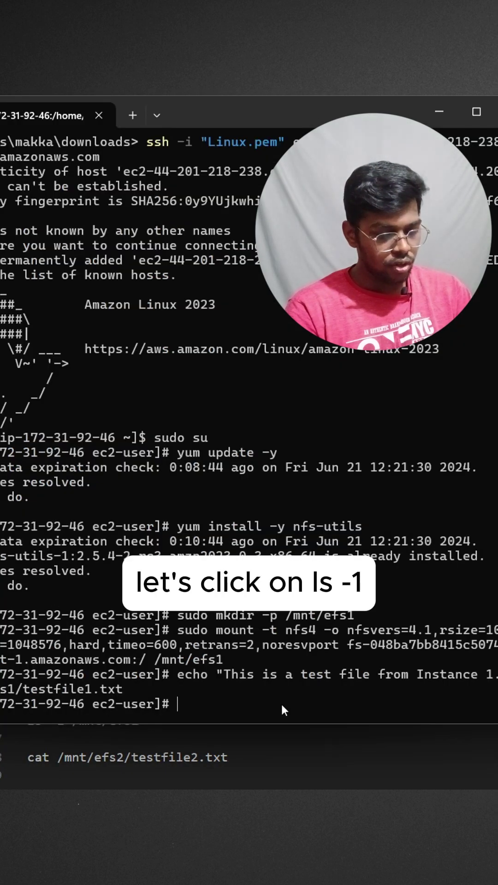
pyautogui.write('ls')
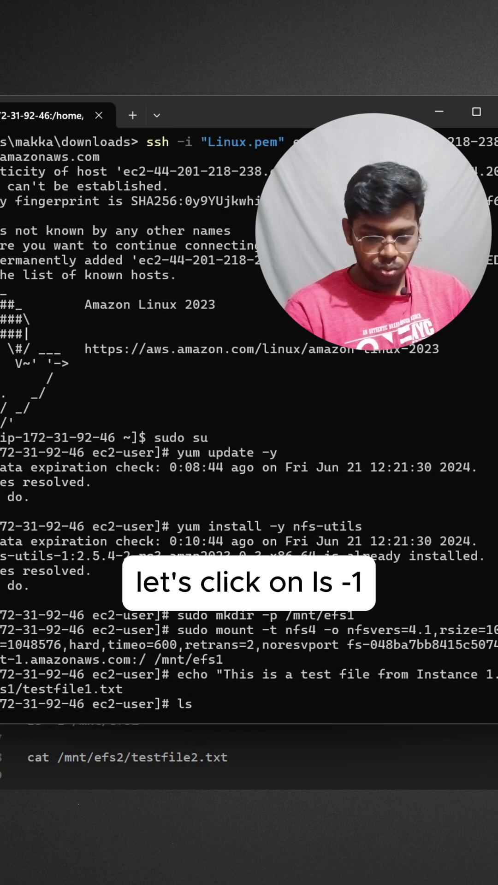
pyautogui.write(' -1 /mnt/efs1')
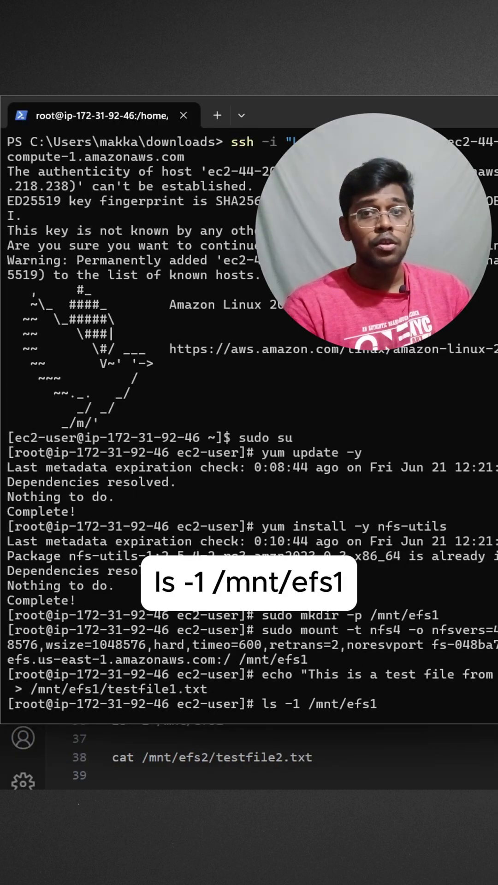
# - List /mnt/efs1 on the first instance with ls -1, showing only testfile1.txt
pyautogui.press('Return')
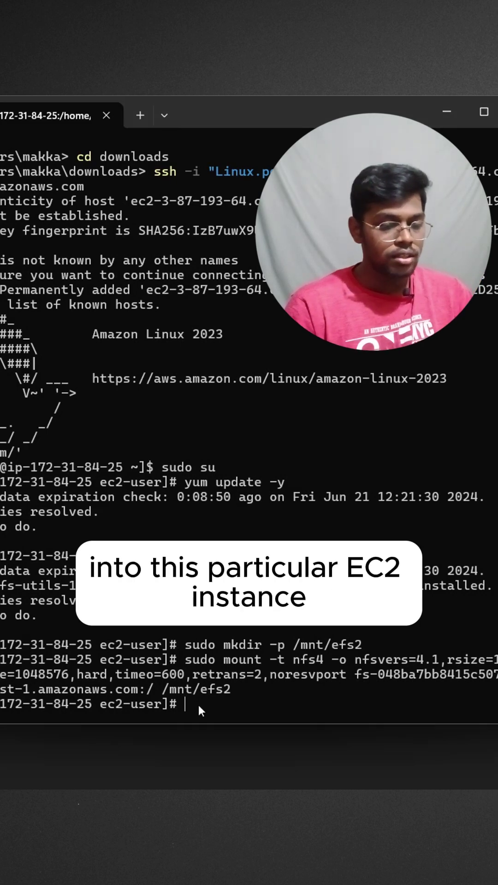
# - Re-run sudo mkdir -p /mnt/efs2 on the second instance
pyautogui.rightClick(198, 704)
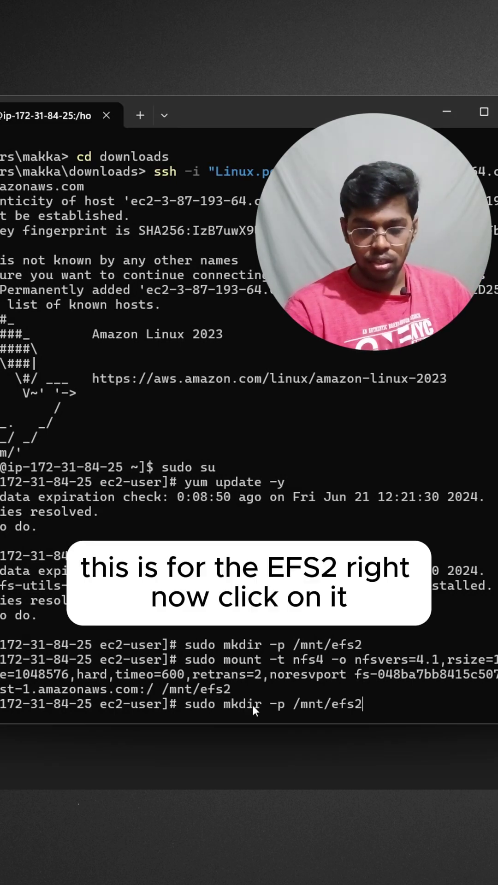
pyautogui.press('Return')
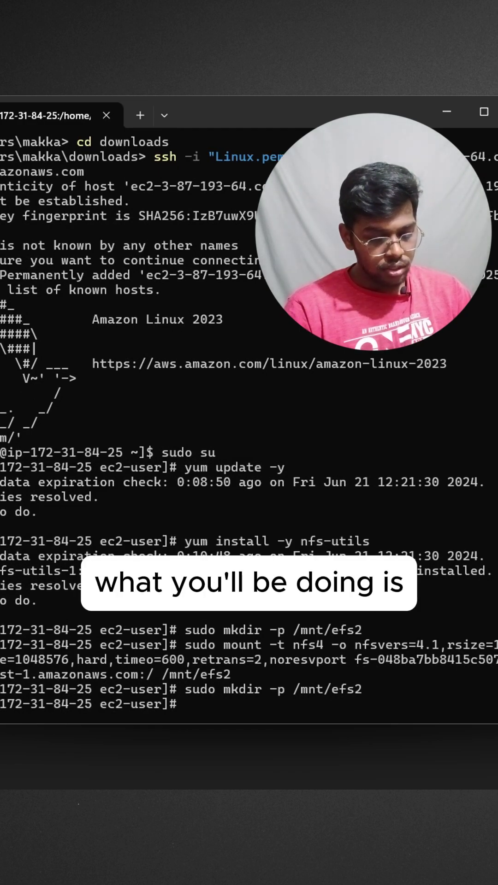
# - Paste the echo command and change it to write 'Instance 2' into /mnt/efs2/testfile2.txt
pyautogui.rightClick(215, 706)
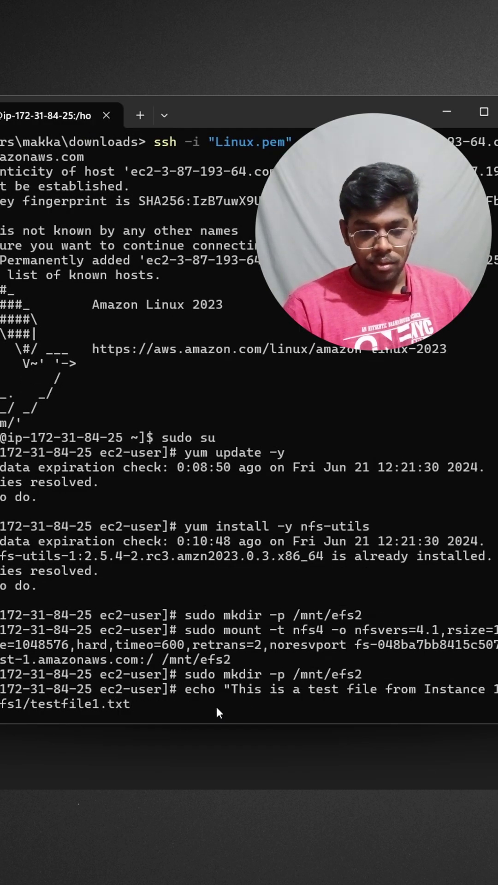
pyautogui.press('Left')
pyautogui.press('Left')
pyautogui.press('Left')
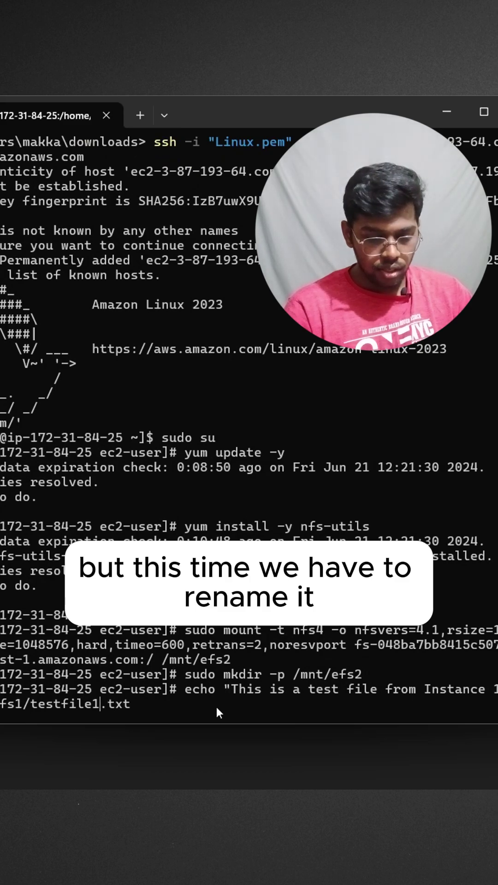
pyautogui.press('BackSpace')
pyautogui.write('2')
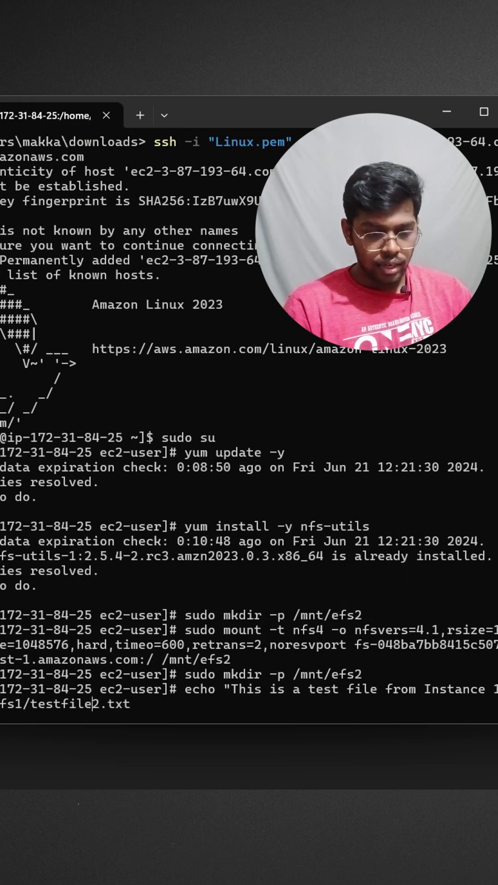
pyautogui.press('Left')
pyautogui.press('Left')
pyautogui.press('Left')
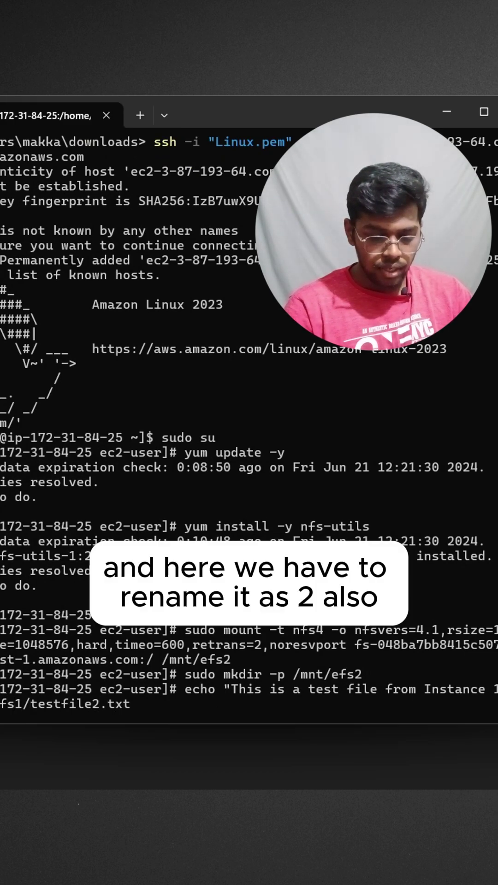
pyautogui.press('BackSpace')
pyautogui.write('2')
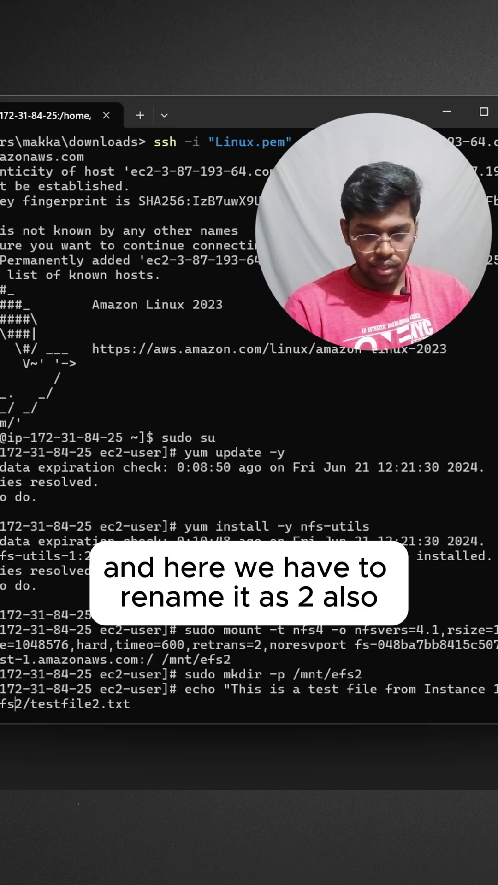
pyautogui.press('BackSpace')
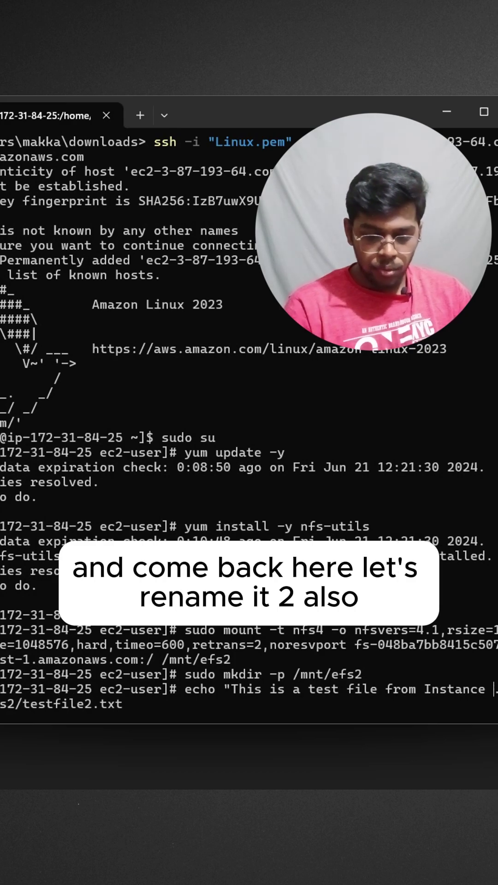
pyautogui.write('2')
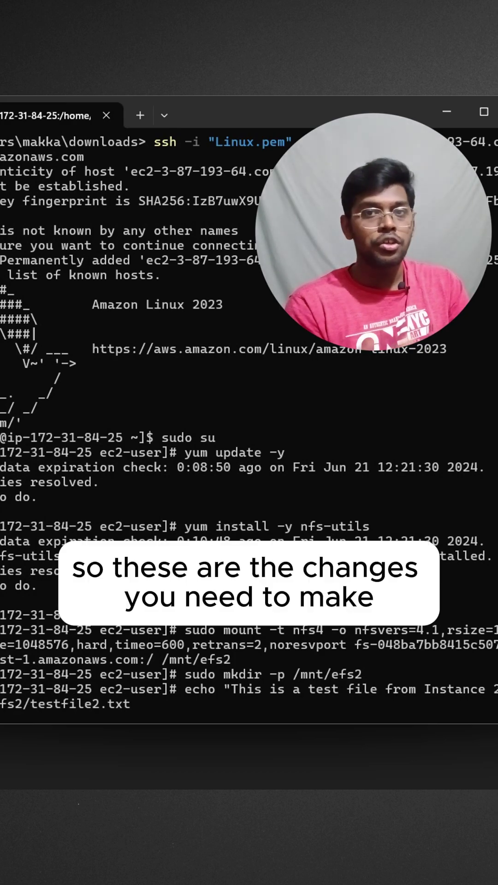